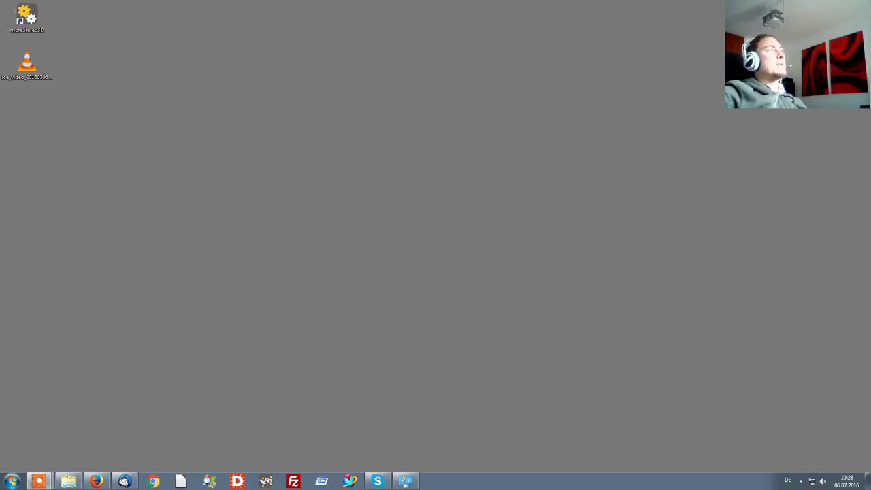
Launch moreStereo3D from its desktop shortcut and open its tray options menu
{"action": "double_click", "coordinate": [30, 22]}
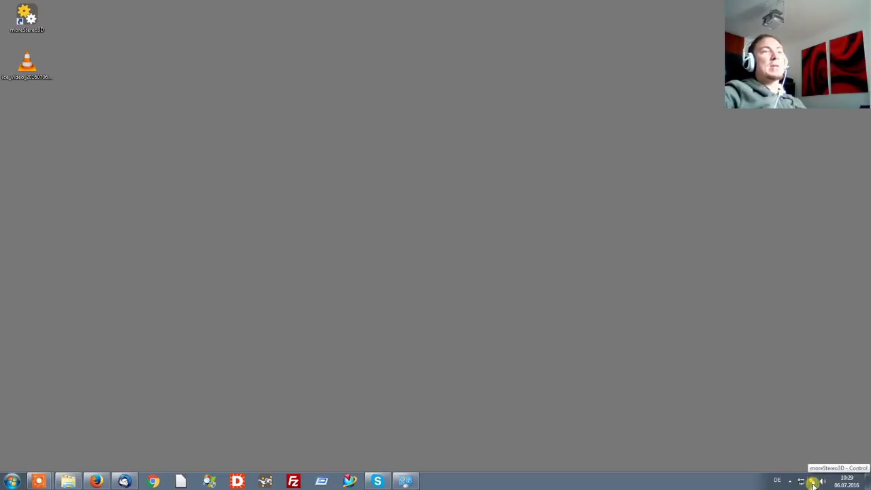
{"action": "right_click", "coordinate": [813, 482]}
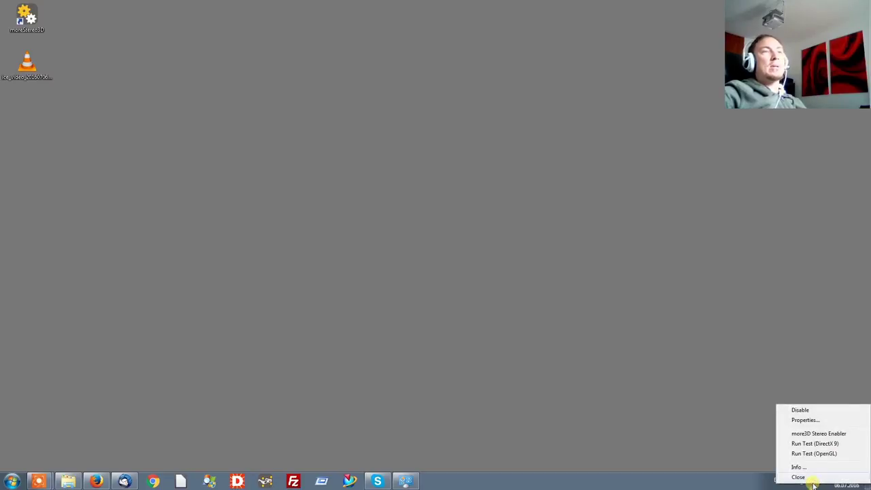
Add Tune.exe from the Tecnomatix eMPower folder to the moreStereo3D Enabler application list
{"action": "left_click", "coordinate": [821, 434]}
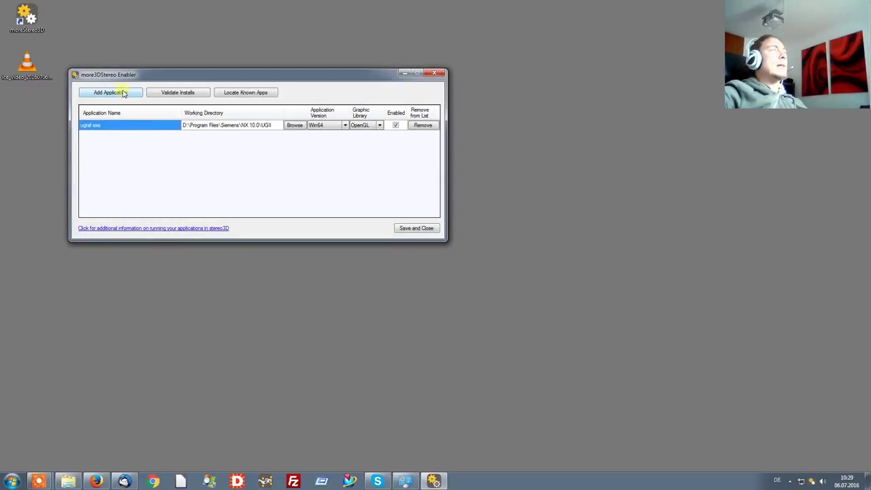
{"action": "left_click", "coordinate": [124, 94]}
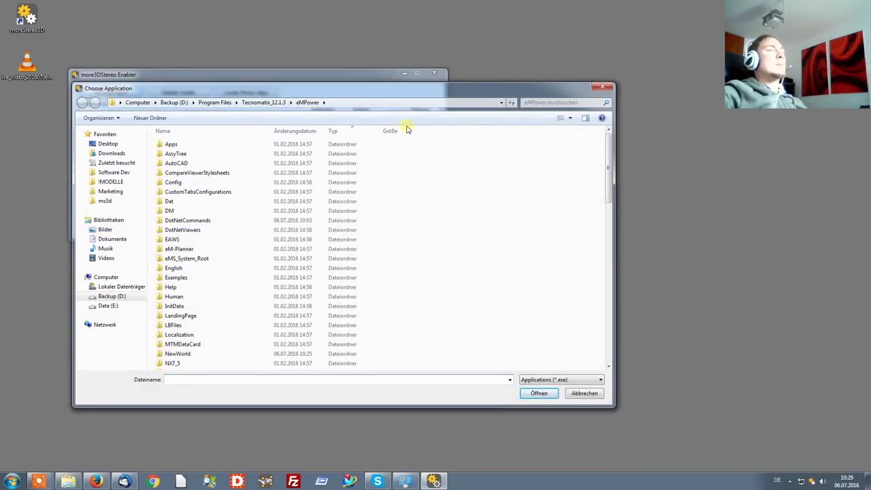
{"action": "left_click_drag", "start_coordinate": [610, 177], "coordinate": [599, 332]}
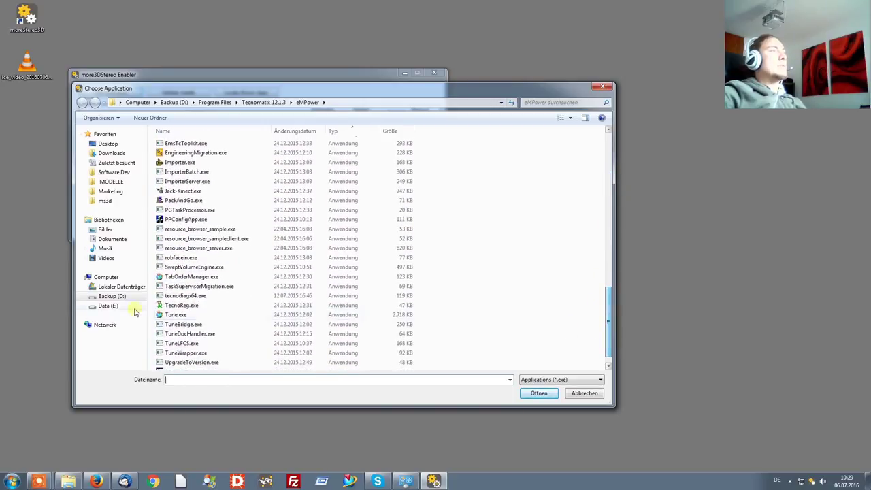
{"action": "double_click", "coordinate": [188, 314]}
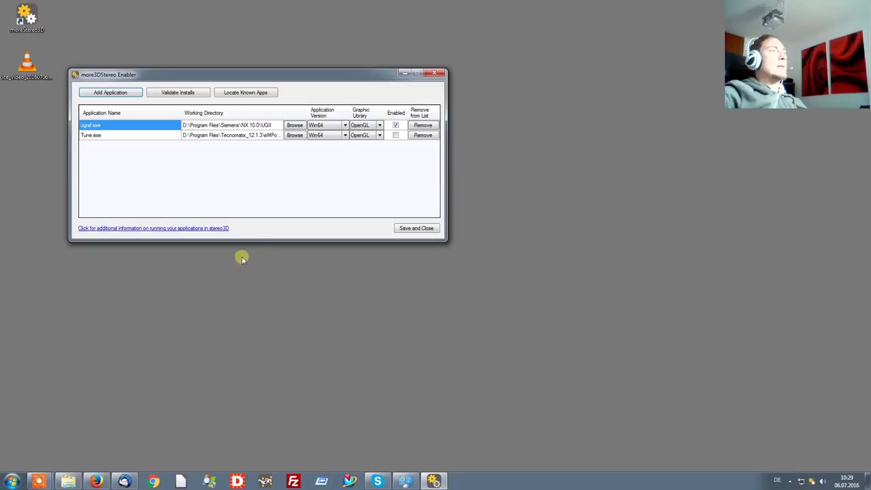
{"action": "left_click", "coordinate": [170, 138]}
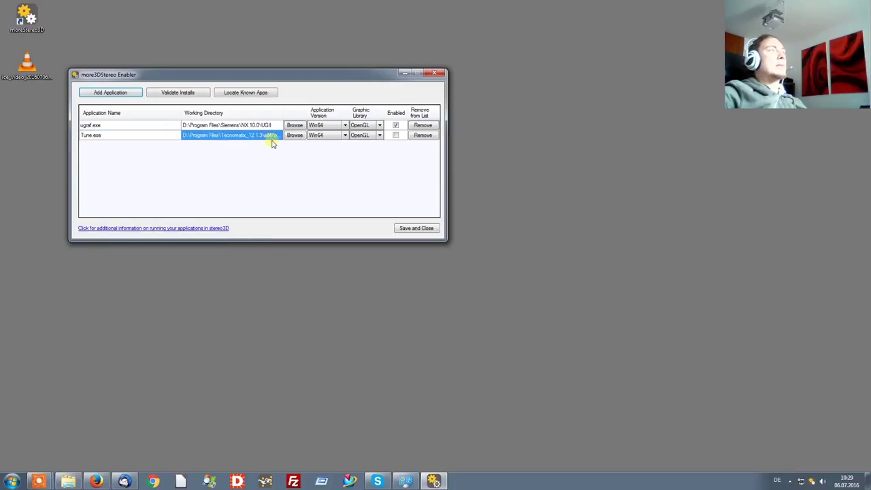
{"action": "left_click", "coordinate": [292, 136]}
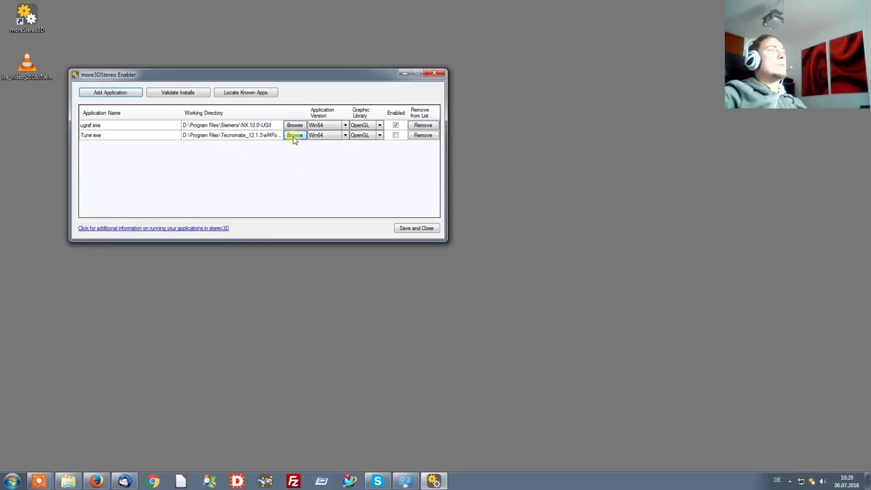
{"action": "left_click", "coordinate": [294, 136]}
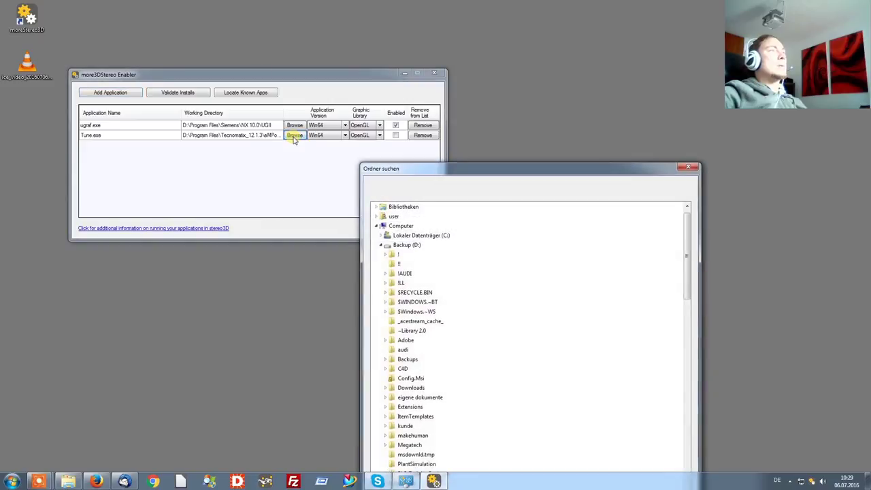
Set Tune.exe's working directory to the eMPower NewWorld folder
{"action": "left_click_drag", "start_coordinate": [412, 163], "coordinate": [418, 52]}
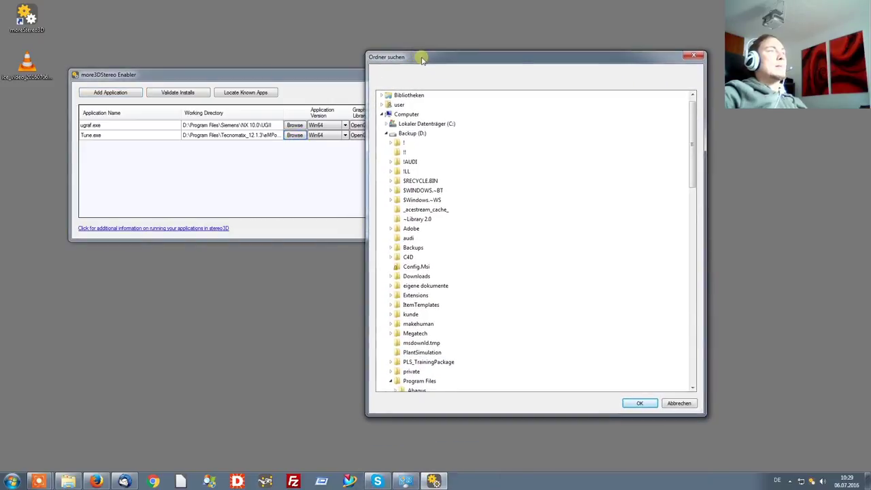
{"action": "left_click_drag", "start_coordinate": [692, 174], "coordinate": [691, 292]}
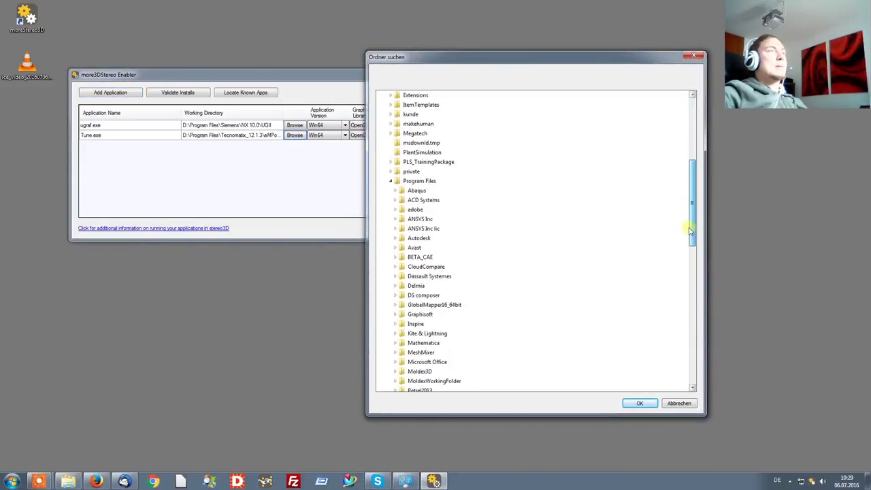
{"action": "scroll", "coordinate": [691, 292], "scroll_direction": "down", "scroll_amount": 3}
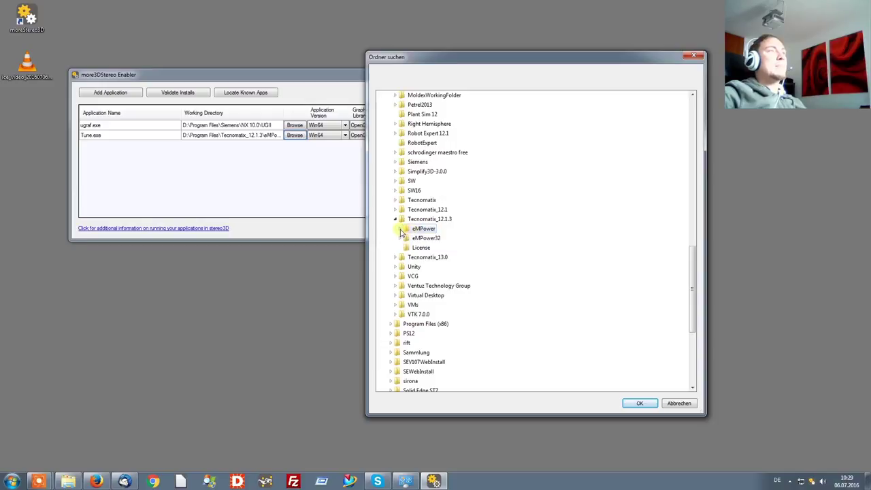
{"action": "left_click", "coordinate": [401, 229]}
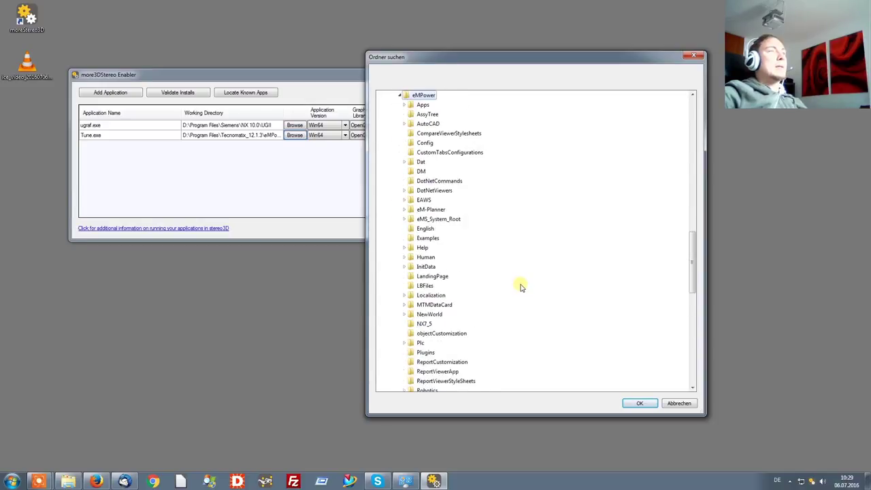
{"action": "left_click", "coordinate": [439, 318]}
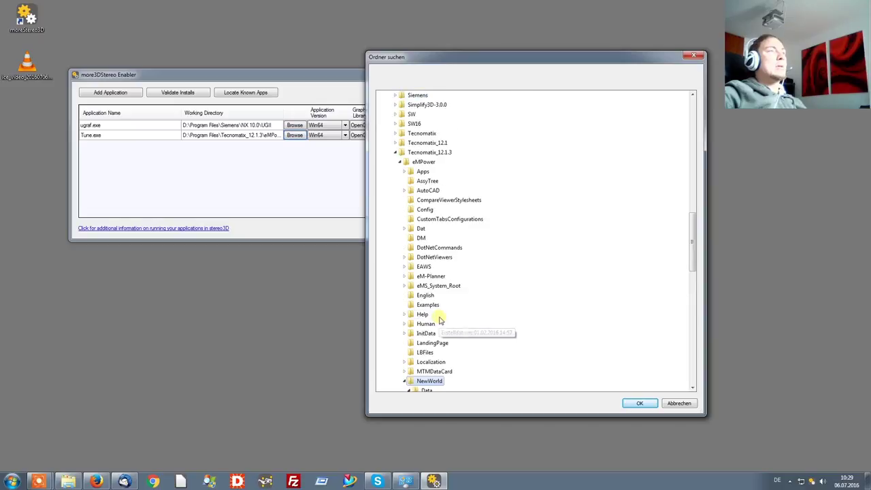
{"action": "left_click", "coordinate": [640, 404]}
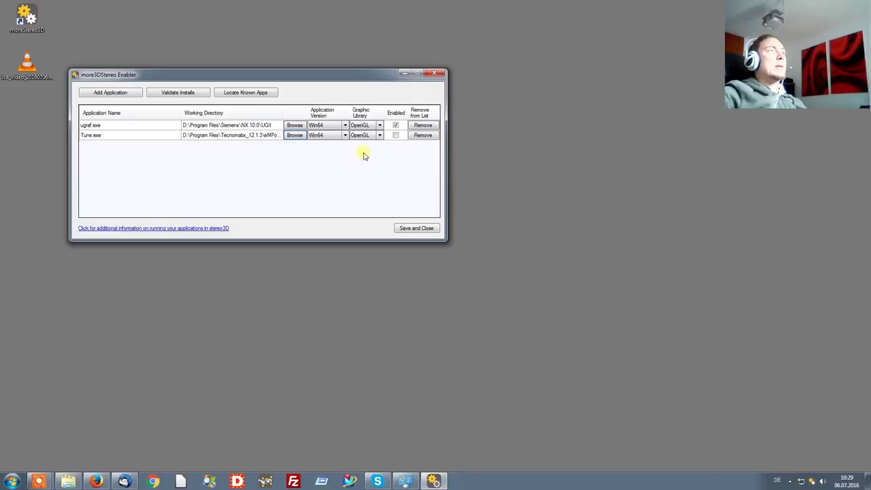
Enable stereo for Tune.exe and save and close the application list
{"action": "left_click", "coordinate": [396, 136]}
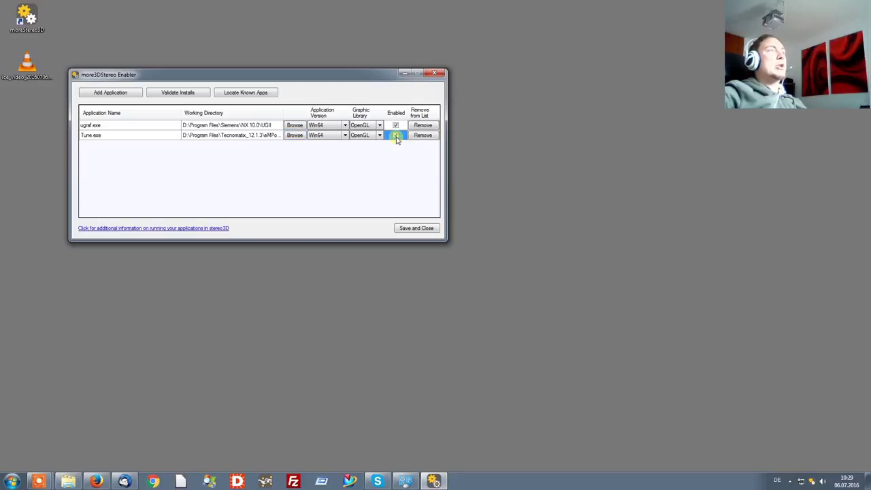
{"action": "left_click", "coordinate": [422, 229]}
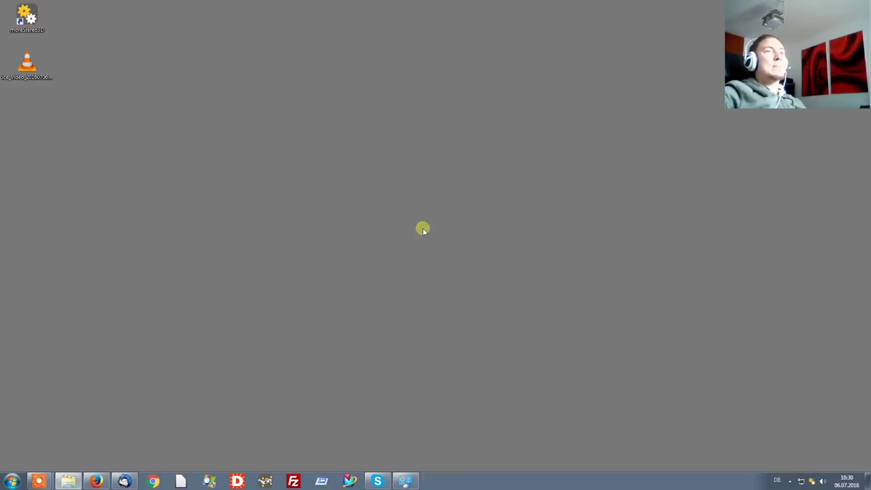
{"action": "right_click", "coordinate": [815, 482]}
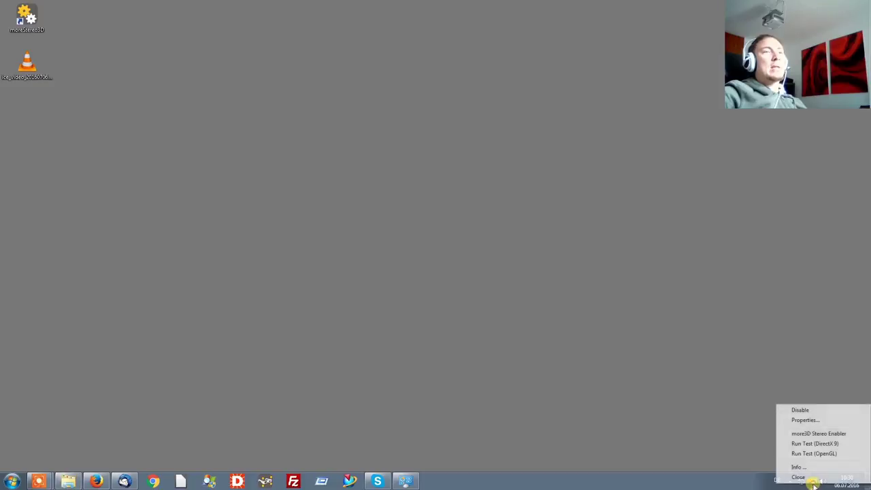
Keep Anaglyph (Red/Cyan) as the output device in moreStereo3D Properties and confirm
{"action": "left_click", "coordinate": [806, 421]}
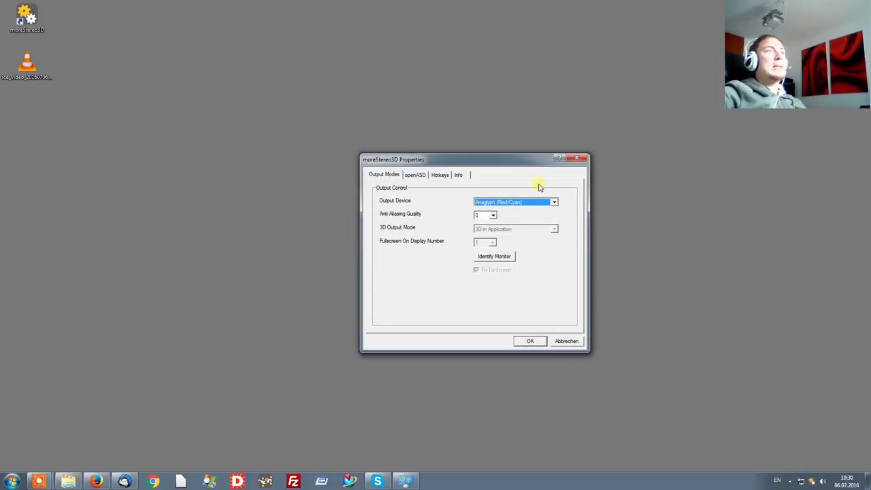
{"action": "left_click", "coordinate": [547, 204]}
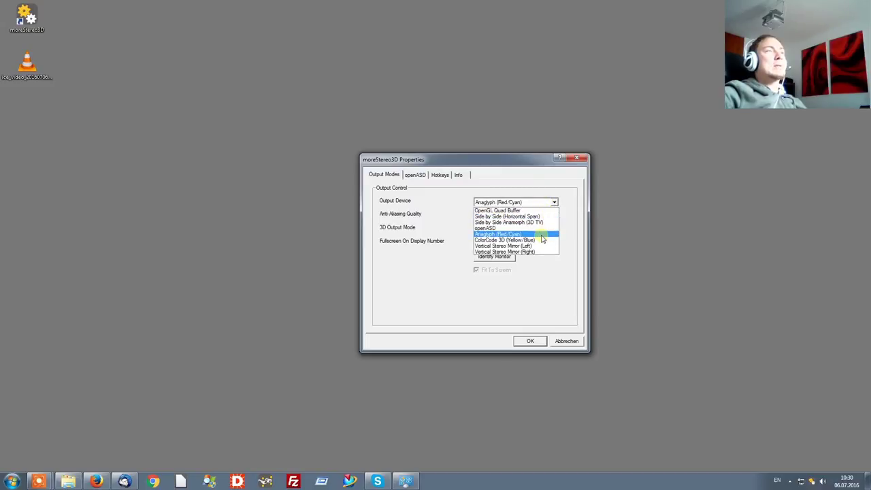
{"action": "left_click", "coordinate": [542, 235]}
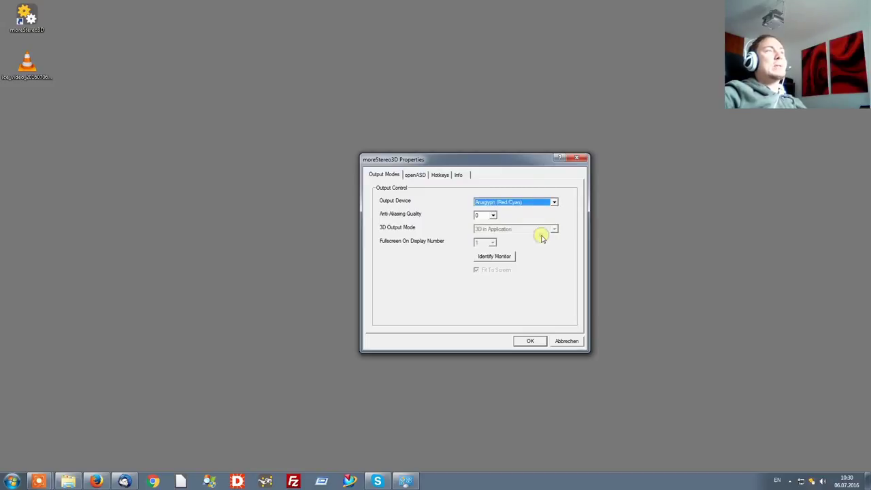
{"action": "left_click", "coordinate": [530, 341]}
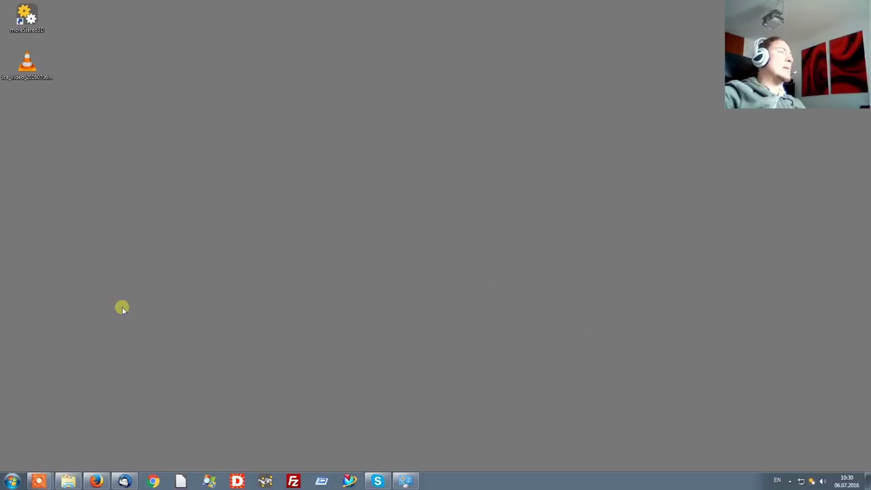
Launch Process Simulate from All Programs > Tecnomatix > Engineering Applications
{"action": "left_click", "coordinate": [15, 483]}
{"action": "left_click", "coordinate": [38, 442]}
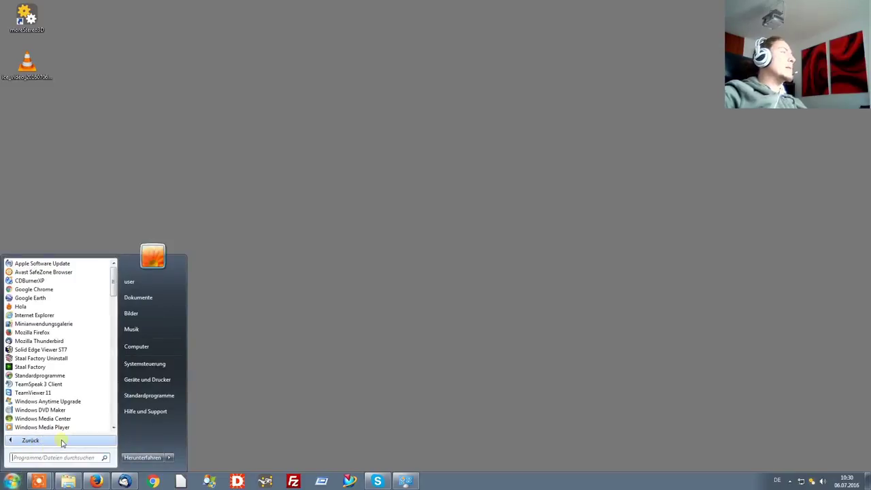
{"action": "left_click_drag", "start_coordinate": [114, 279], "coordinate": [114, 408]}
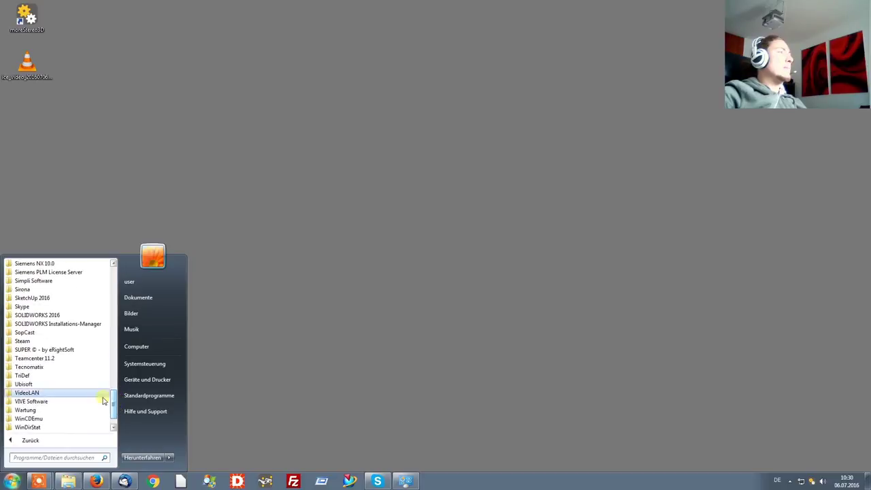
{"action": "left_click", "coordinate": [69, 368]}
{"action": "left_click", "coordinate": [65, 403]}
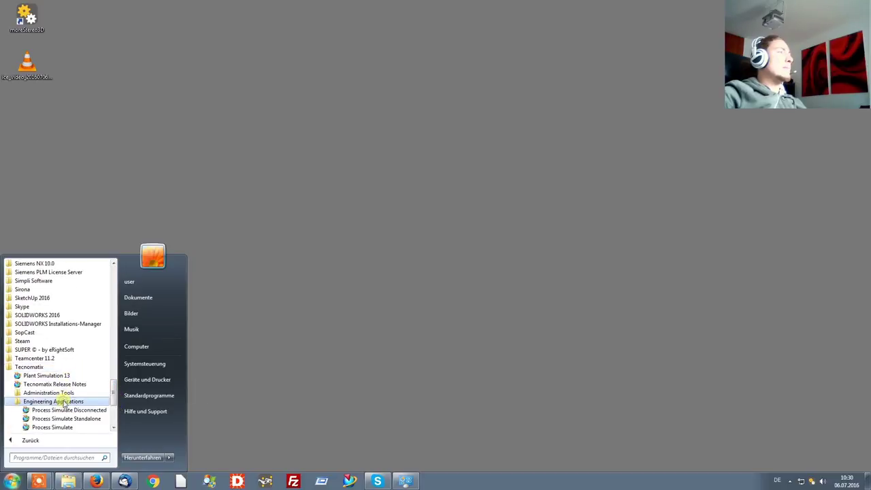
{"action": "left_click", "coordinate": [63, 410]}
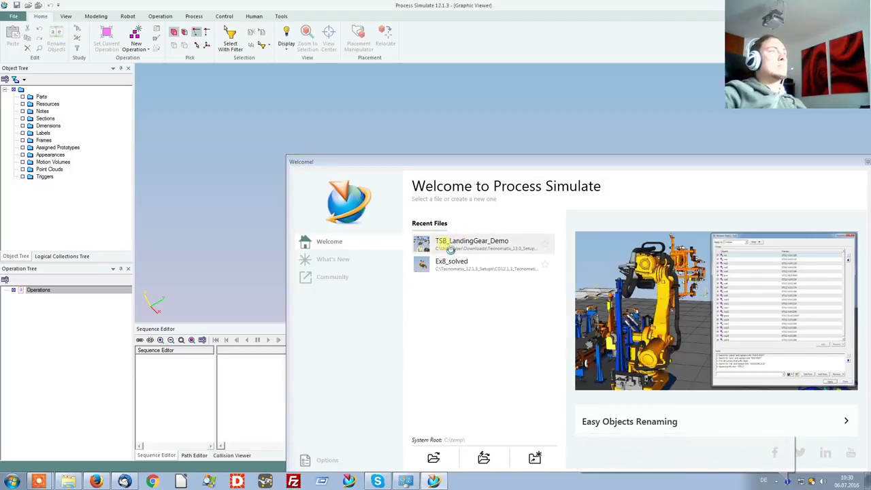
Open the TSB_LandingGear_Demo study and orbit and zoom around the aircraft
{"action": "left_click", "coordinate": [441, 243]}
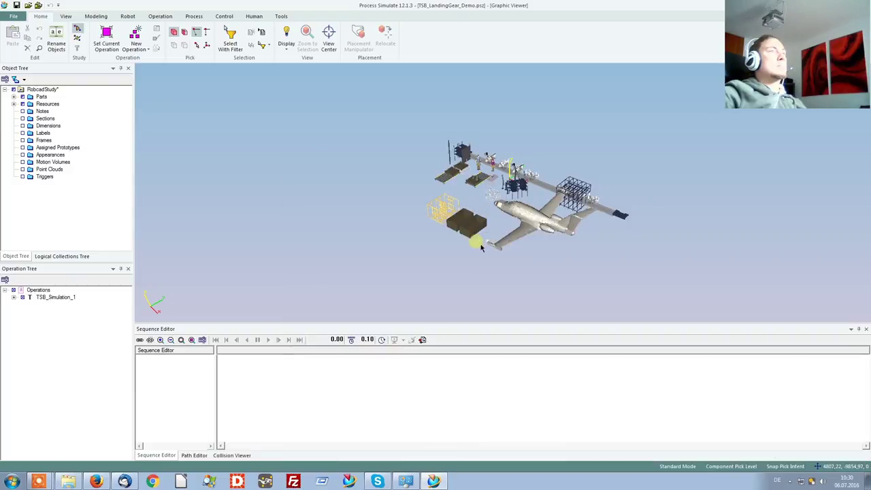
{"action": "mouse_move", "coordinate": [391, 195]}
{"action": "middle_mouse_down"}
{"action": "mouse_move", "coordinate": [420, 155]}
{"action": "mouse_move", "coordinate": [452, 140]}
{"action": "mouse_move", "coordinate": [573, 234]}
{"action": "mouse_move", "coordinate": [341, 202]}
{"action": "middle_mouse_up"}
{"action": "scroll", "coordinate": [476, 190], "scroll_direction": "up", "scroll_amount": 3}
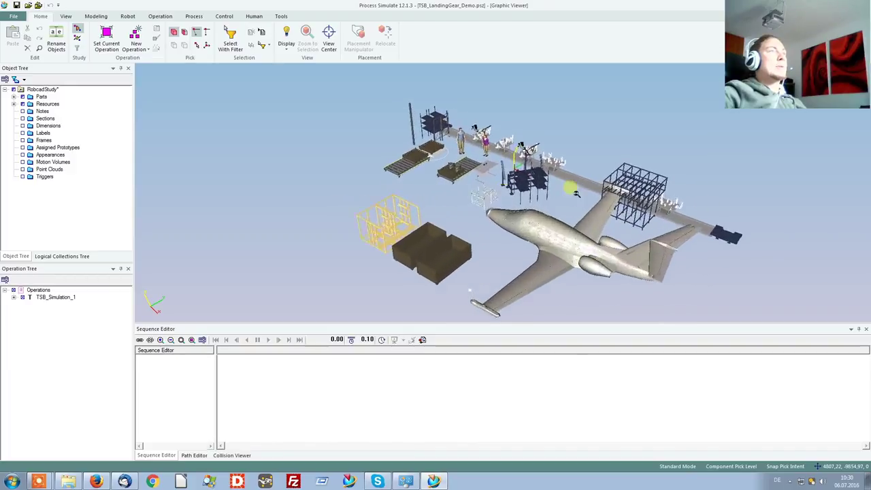
{"action": "scroll", "coordinate": [608, 176], "scroll_direction": "down", "scroll_amount": 3}
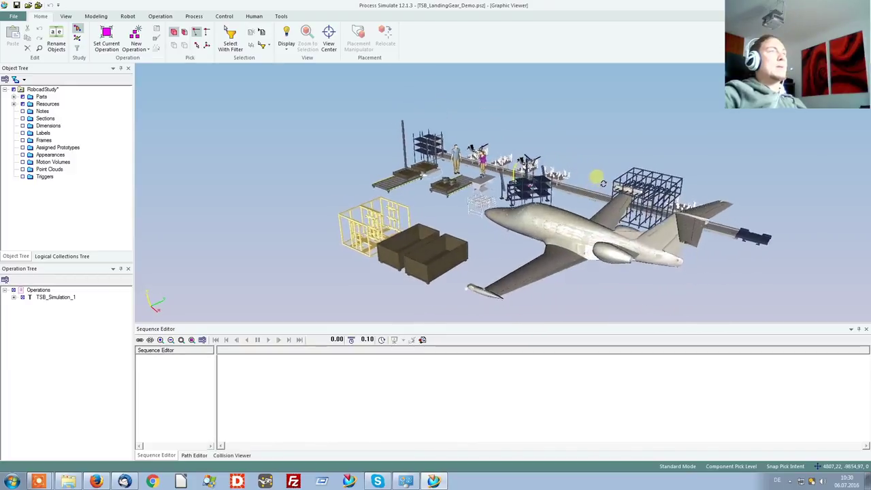
{"action": "scroll", "coordinate": [615, 179], "scroll_direction": "up", "scroll_amount": 3}
{"action": "scroll", "coordinate": [608, 176], "scroll_direction": "down", "scroll_amount": 3}
{"action": "mouse_move", "coordinate": [622, 175]}
{"action": "middle_mouse_down"}
{"action": "mouse_move", "coordinate": [800, 192]}
{"action": "mouse_move", "coordinate": [319, 256]}
{"action": "middle_mouse_up"}
{"action": "scroll", "coordinate": [632, 174], "scroll_direction": "up", "scroll_amount": 3}
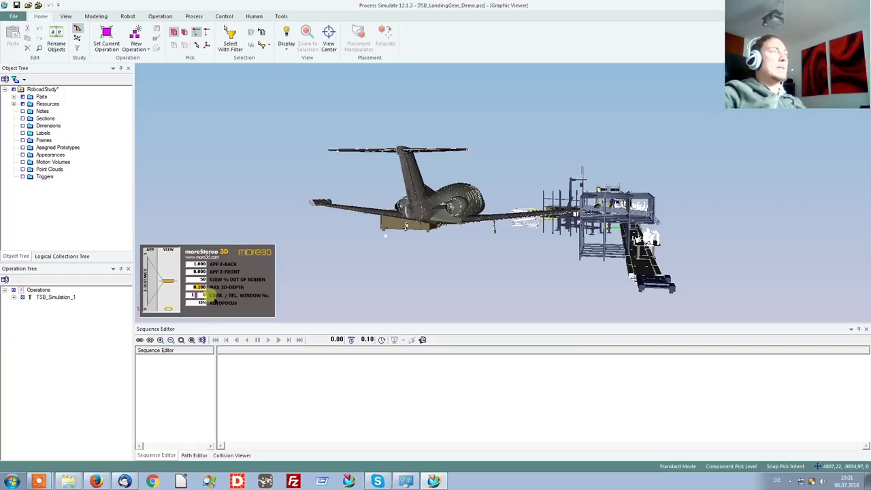
Orbit the aircraft and production line to check the 0.020 stereo depth
{"action": "mouse_move", "coordinate": [443, 211]}
{"action": "middle_mouse_down"}
{"action": "mouse_move", "coordinate": [403, 218]}
{"action": "mouse_move", "coordinate": [342, 202]}
{"action": "mouse_move", "coordinate": [184, 206]}
{"action": "mouse_move", "coordinate": [193, 214]}
{"action": "mouse_move", "coordinate": [303, 190]}
{"action": "mouse_move", "coordinate": [372, 198]}
{"action": "mouse_move", "coordinate": [435, 184]}
{"action": "mouse_move", "coordinate": [464, 207]}
{"action": "mouse_move", "coordinate": [523, 219]}
{"action": "mouse_move", "coordinate": [458, 213]}
{"action": "middle_mouse_up"}
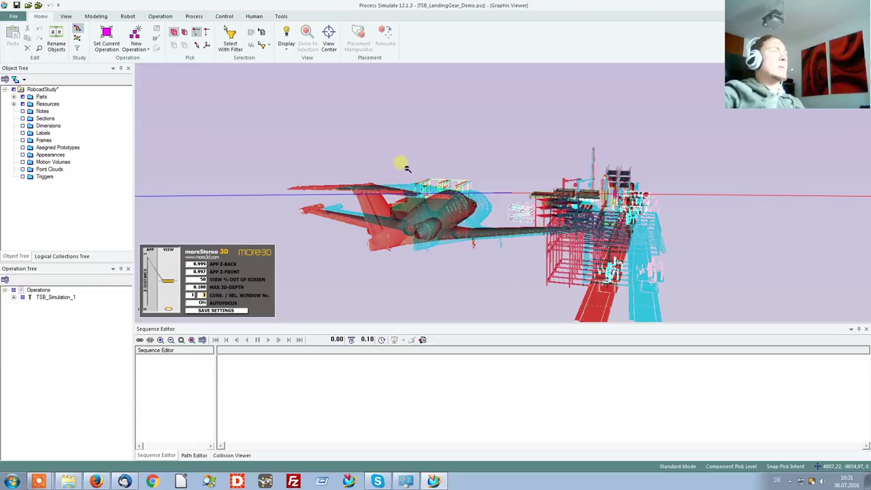
{"action": "mouse_move", "coordinate": [416, 161]}
{"action": "middle_mouse_down"}
{"action": "mouse_move", "coordinate": [500, 120]}
{"action": "mouse_move", "coordinate": [551, 113]}
{"action": "mouse_move", "coordinate": [588, 130]}
{"action": "mouse_move", "coordinate": [502, 184]}
{"action": "mouse_move", "coordinate": [519, 171]}
{"action": "mouse_move", "coordinate": [582, 165]}
{"action": "middle_mouse_up"}
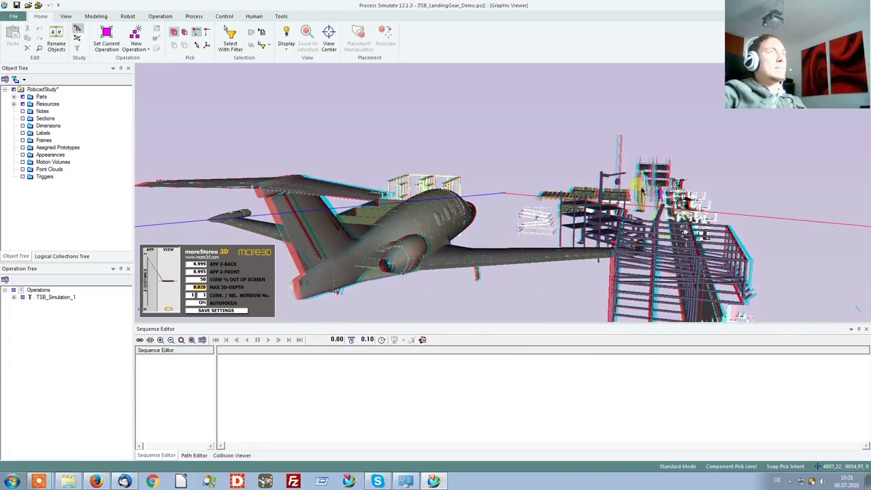
Select the storage container beside the plane and orbit the cell to inspect it
{"action": "mouse_move", "coordinate": [555, 281]}
{"action": "middle_mouse_down"}
{"action": "mouse_move", "coordinate": [422, 273]}
{"action": "mouse_move", "coordinate": [393, 280]}
{"action": "middle_mouse_up"}
{"action": "left_click", "coordinate": [393, 279]}
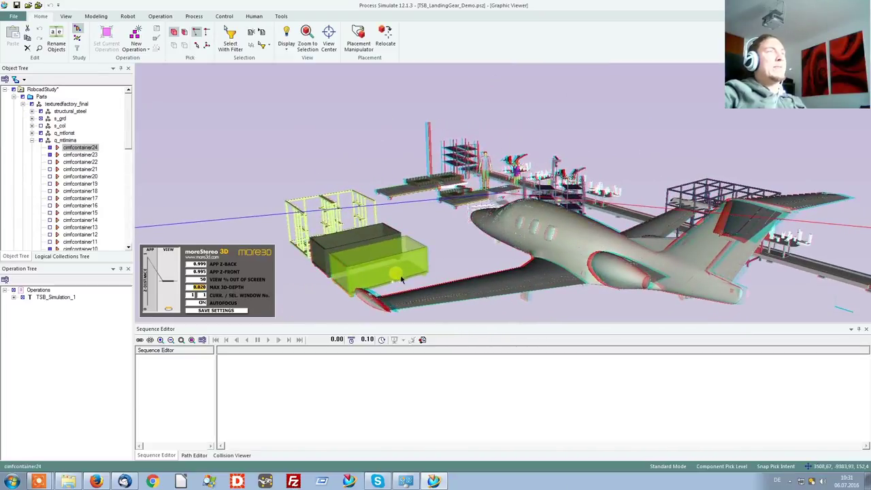
{"action": "mouse_move", "coordinate": [472, 252]}
{"action": "middle_mouse_down"}
{"action": "mouse_move", "coordinate": [389, 220]}
{"action": "mouse_move", "coordinate": [459, 218]}
{"action": "mouse_move", "coordinate": [539, 253]}
{"action": "mouse_move", "coordinate": [609, 247]}
{"action": "mouse_move", "coordinate": [713, 271]}
{"action": "mouse_move", "coordinate": [726, 265]}
{"action": "mouse_move", "coordinate": [695, 262]}
{"action": "middle_mouse_up"}
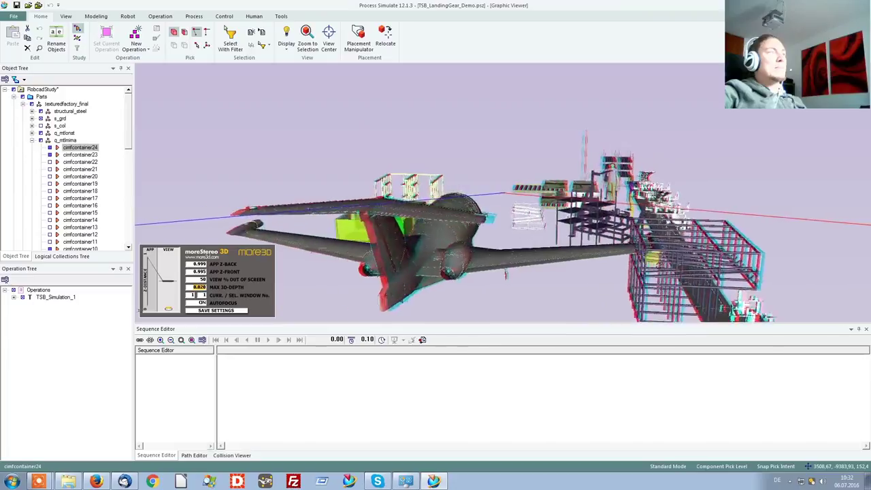
{"action": "mouse_move", "coordinate": [624, 266]}
{"action": "middle_mouse_down"}
{"action": "mouse_move", "coordinate": [443, 243]}
{"action": "mouse_move", "coordinate": [436, 253]}
{"action": "mouse_move", "coordinate": [254, 266]}
{"action": "middle_mouse_up"}
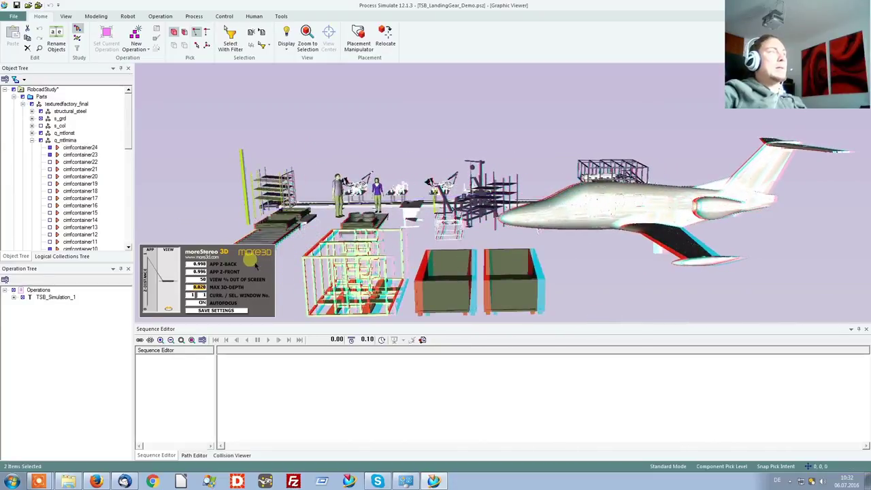
{"action": "middle_click_drag", "start_coordinate": [594, 232], "coordinate": [580, 231]}
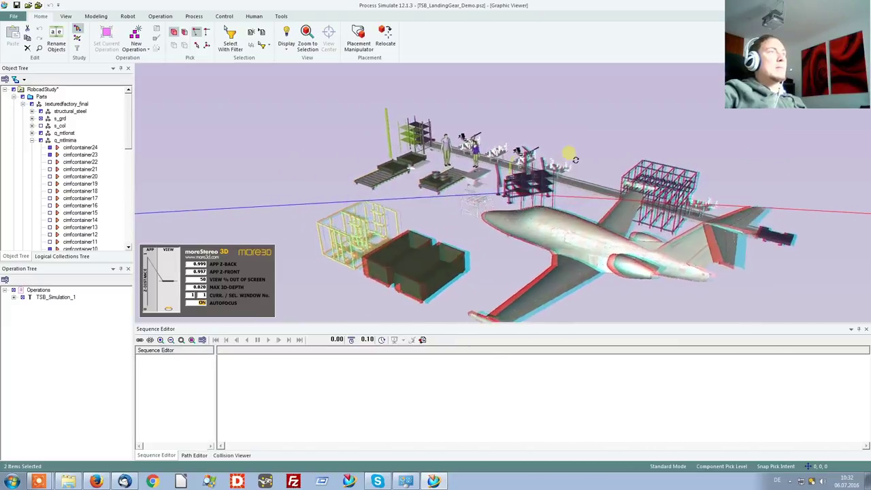
{"action": "middle_click_drag", "start_coordinate": [514, 167], "coordinate": [612, 170]}
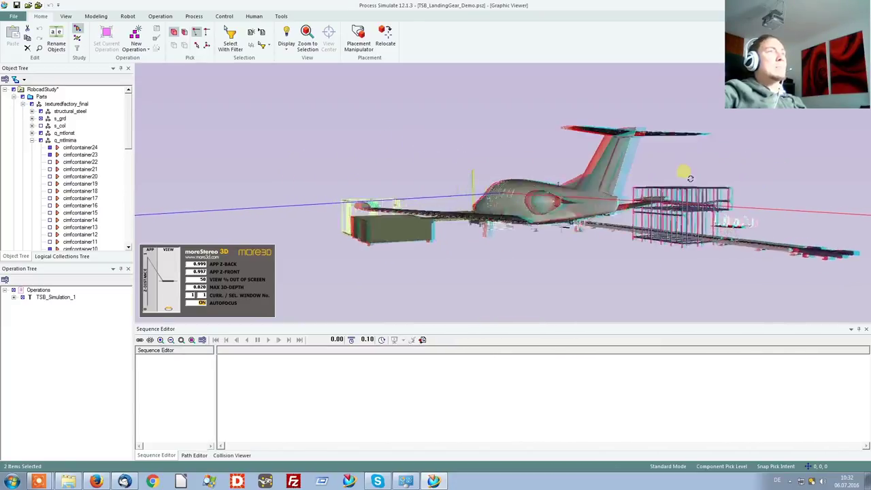
{"action": "mouse_move", "coordinate": [690, 179]}
{"action": "middle_mouse_down"}
{"action": "mouse_move", "coordinate": [725, 198]}
{"action": "mouse_move", "coordinate": [836, 162]}
{"action": "middle_mouse_up"}
{"action": "middle_click_drag", "start_coordinate": [292, 181], "coordinate": [596, 191]}
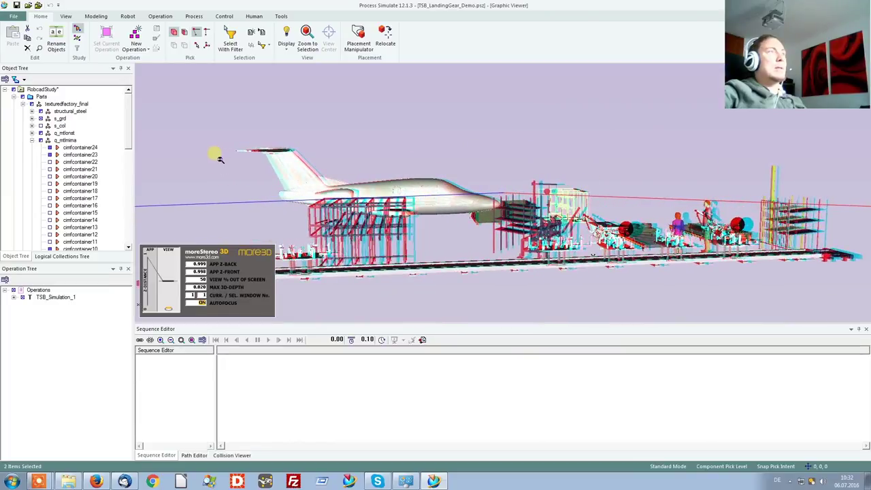
{"action": "mouse_move", "coordinate": [220, 159]}
{"action": "middle_mouse_down"}
{"action": "mouse_move", "coordinate": [373, 133]}
{"action": "mouse_move", "coordinate": [242, 162]}
{"action": "mouse_move", "coordinate": [166, 142]}
{"action": "middle_mouse_up"}
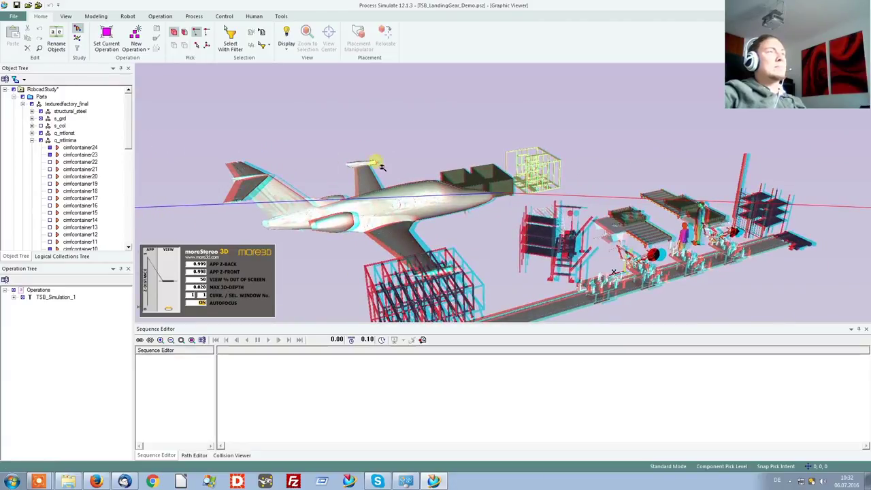
{"action": "mouse_move", "coordinate": [382, 167]}
{"action": "middle_mouse_down"}
{"action": "mouse_move", "coordinate": [238, 184]}
{"action": "mouse_move", "coordinate": [156, 181]}
{"action": "mouse_move", "coordinate": [57, 154]}
{"action": "mouse_move", "coordinate": [59, 144]}
{"action": "mouse_move", "coordinate": [211, 173]}
{"action": "mouse_move", "coordinate": [565, 180]}
{"action": "middle_mouse_up"}
{"action": "mouse_move", "coordinate": [203, 176]}
{"action": "middle_mouse_down"}
{"action": "mouse_move", "coordinate": [306, 181]}
{"action": "mouse_move", "coordinate": [363, 167]}
{"action": "mouse_move", "coordinate": [272, 175]}
{"action": "middle_mouse_up"}
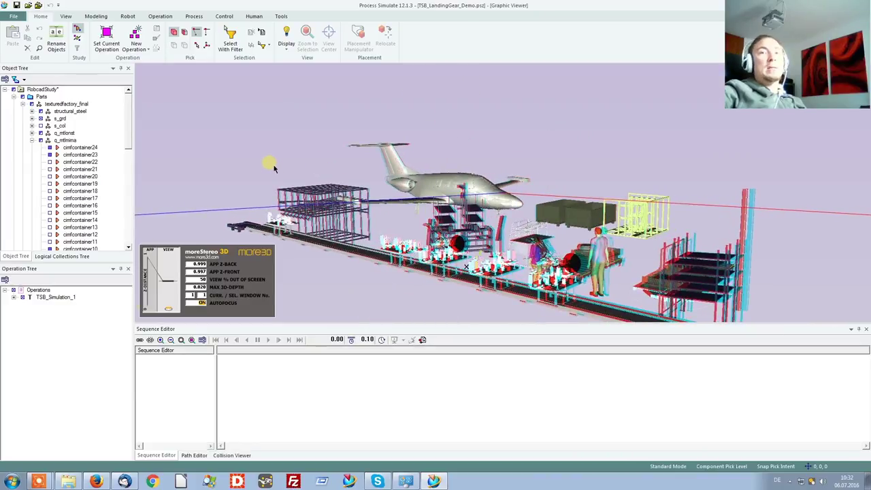